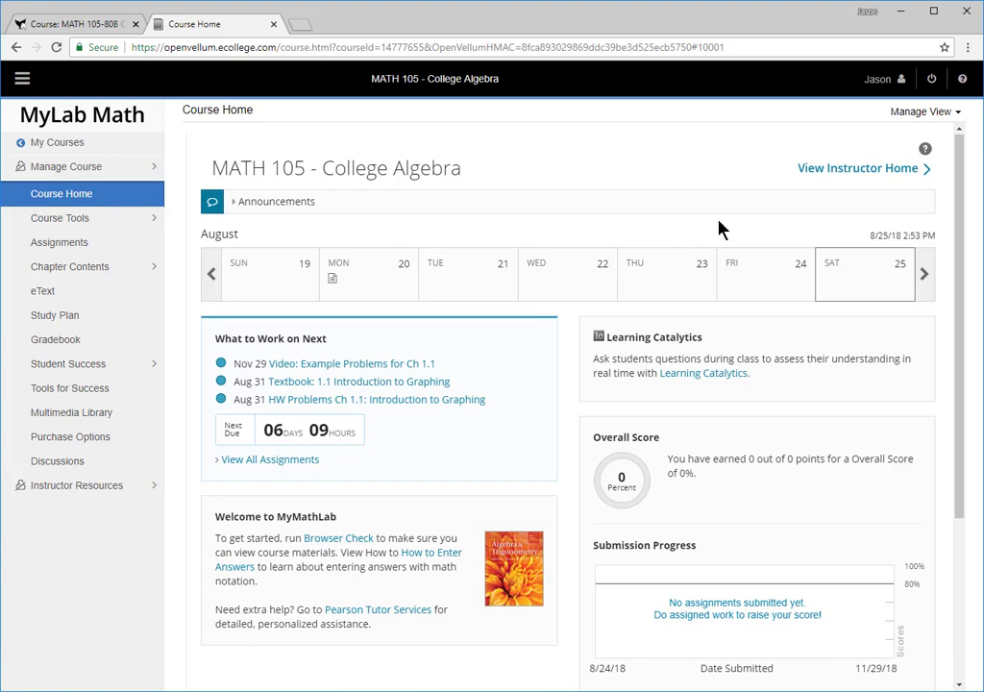
Review the assignments available on Monday, August 20 in the course calendar, covering the whole list
click(334, 281)
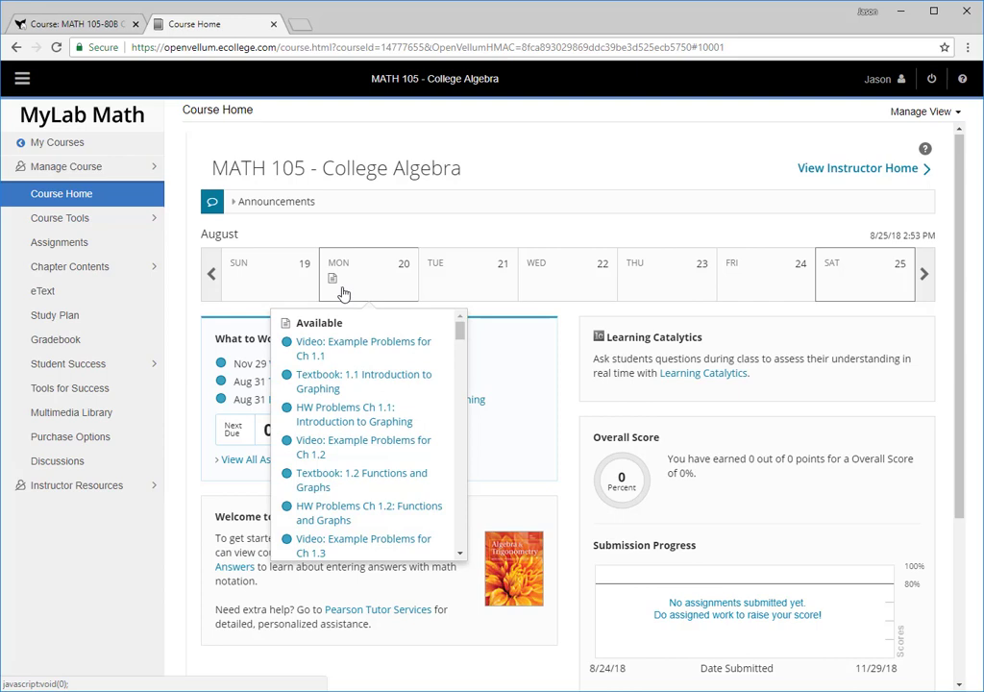
scroll(391, 402, down, 12)
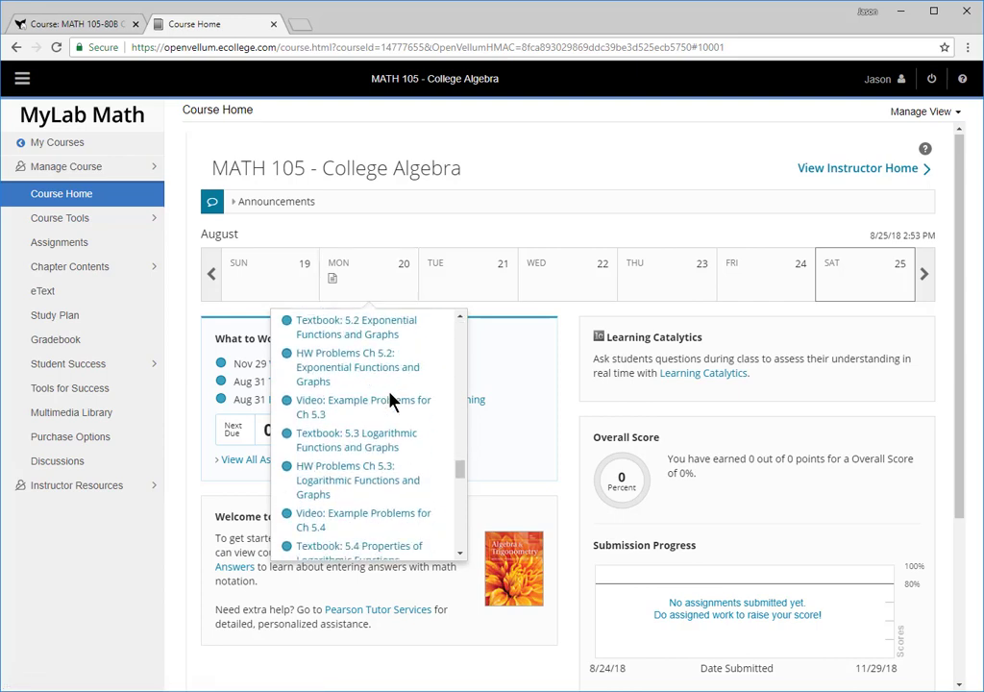
scroll(391, 402, down, 15)
scroll(391, 402, up, 20)
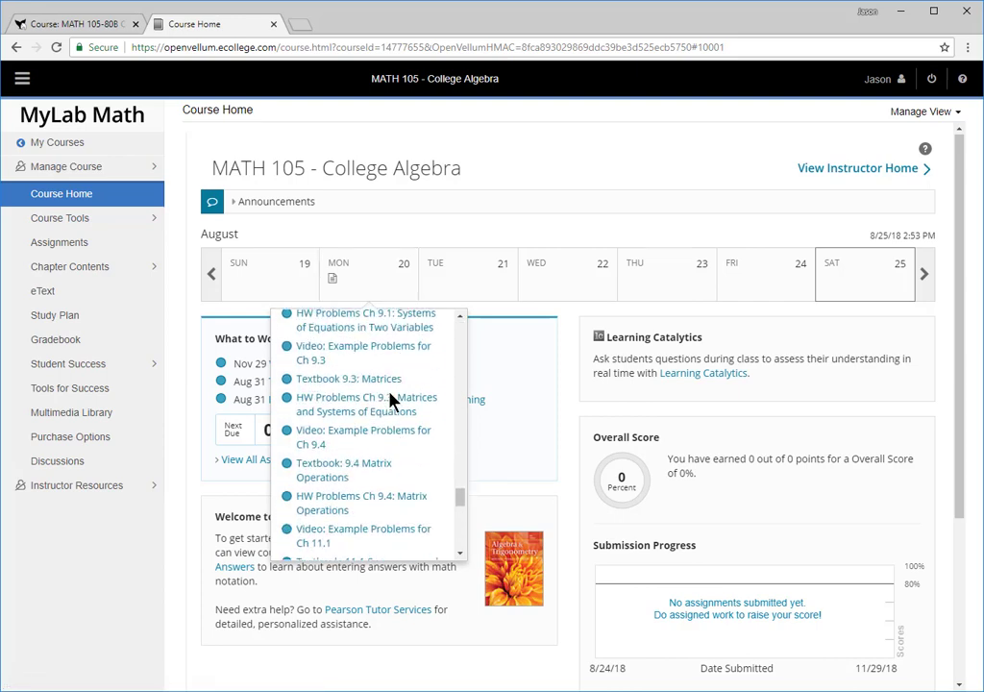
scroll(391, 402, up, 5)
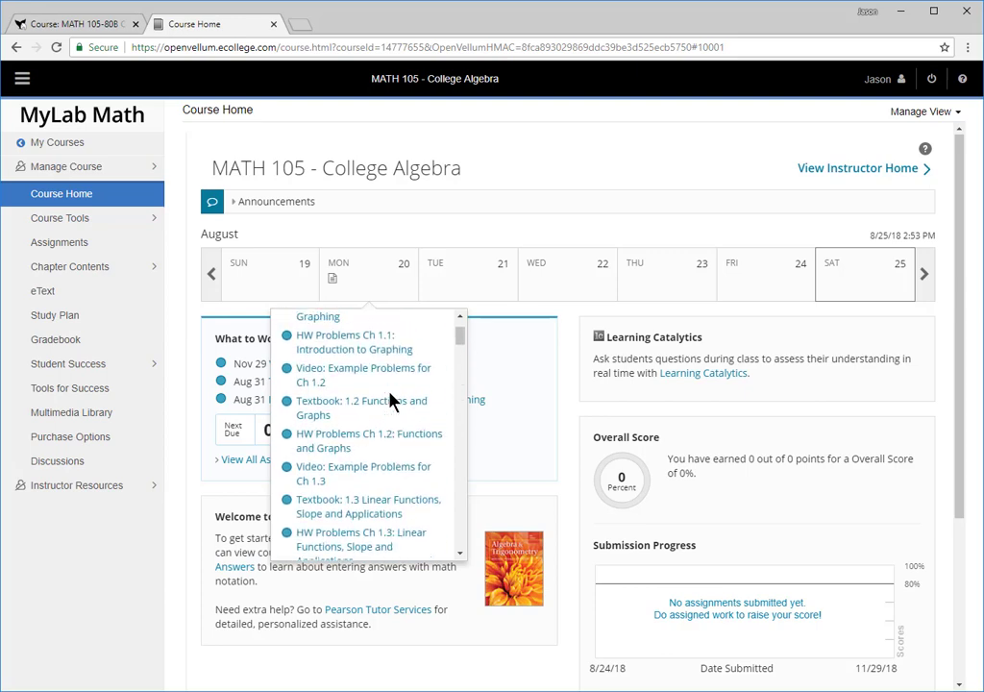
click(439, 238)
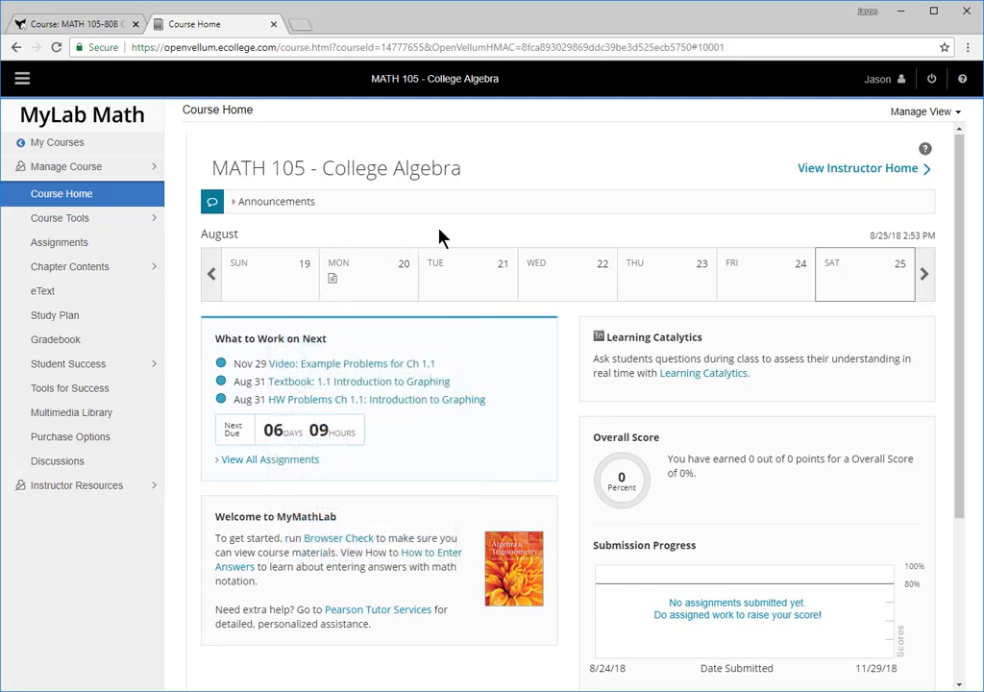
Check the calendar's assignments due on Friday, August 31 and advance to the week of September 9–15 to view its due dates
click(925, 276)
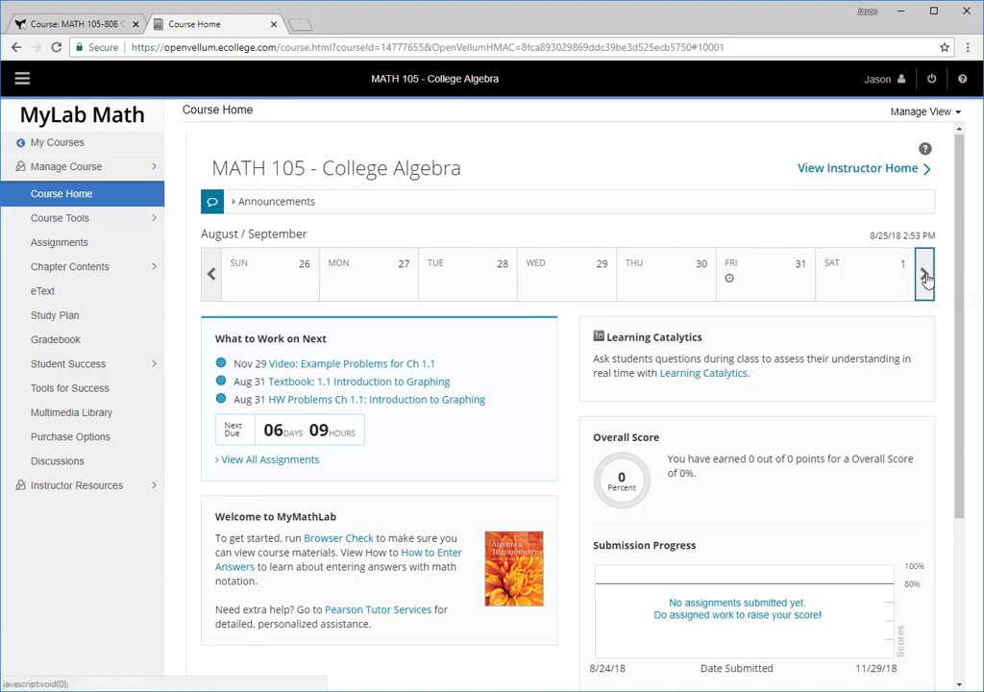
mouse_move(769, 282)
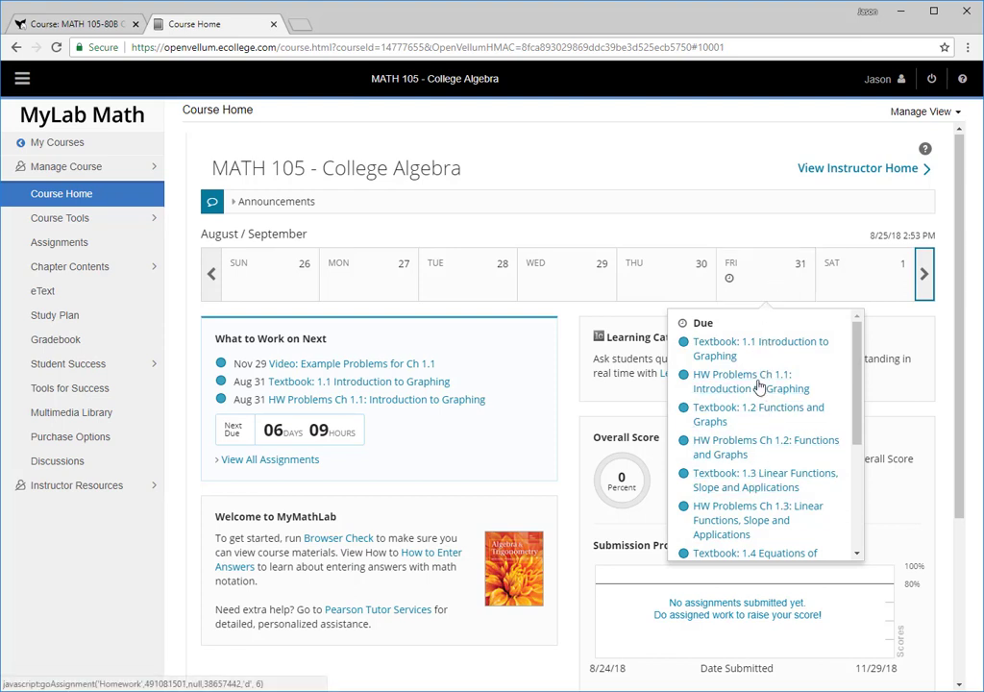
click(925, 274)
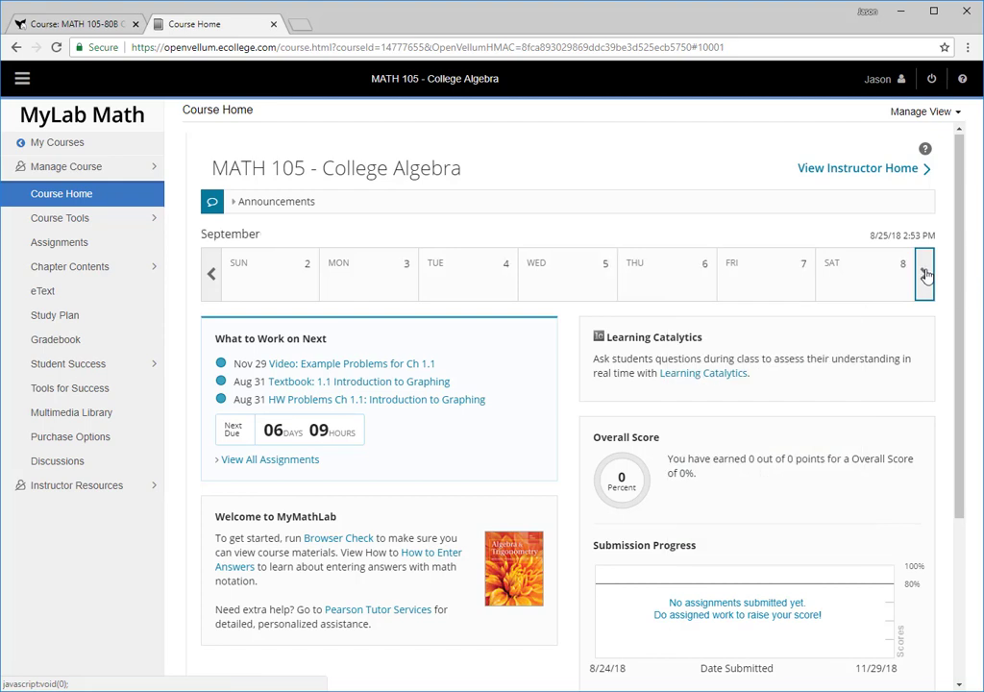
click(925, 274)
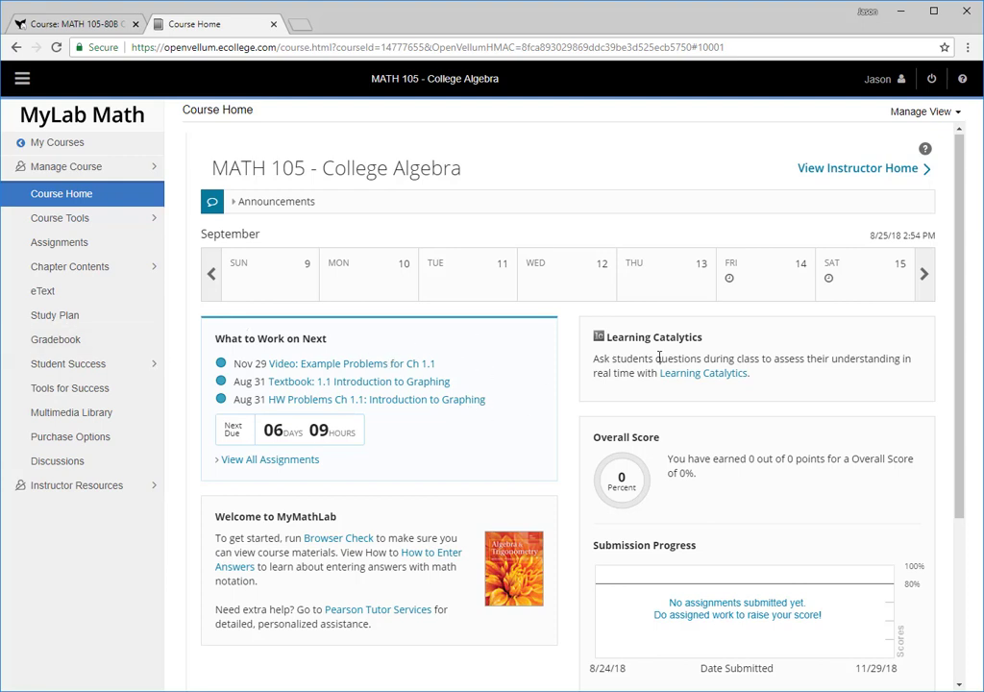
mouse_move(837, 292)
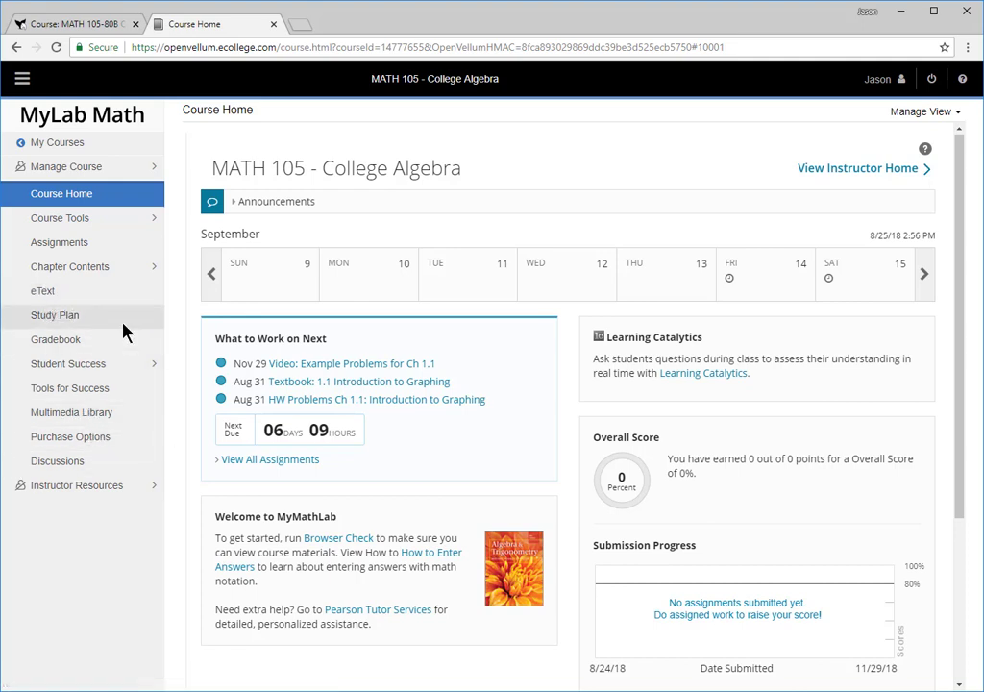
View the contents of the assignment "Video: Example Problems for Ch 1.1" and return to the full assignments list
click(67, 248)
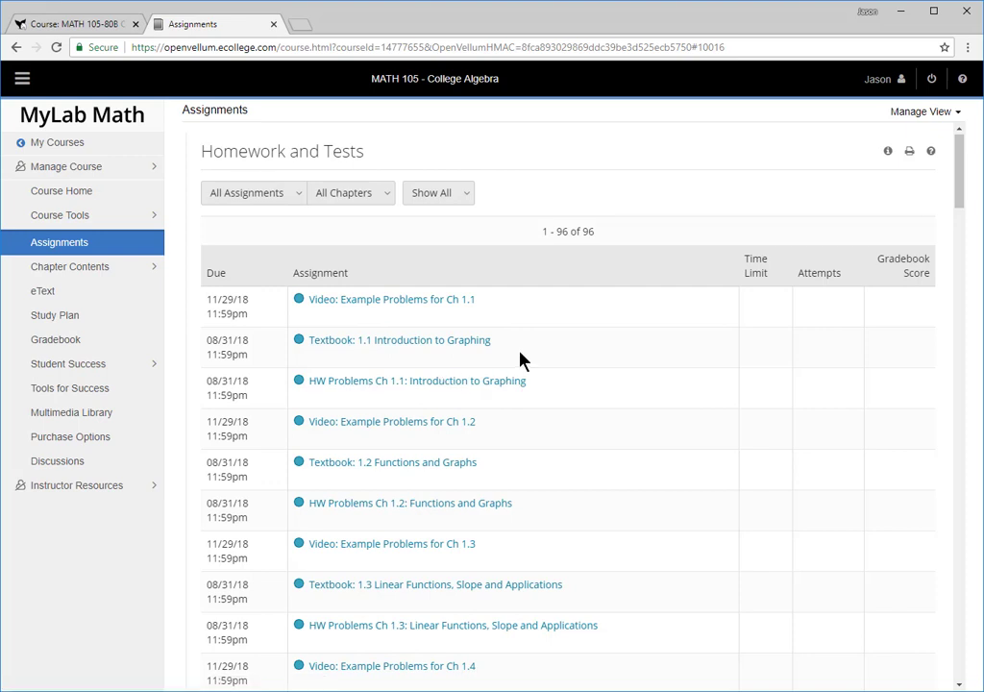
click(407, 300)
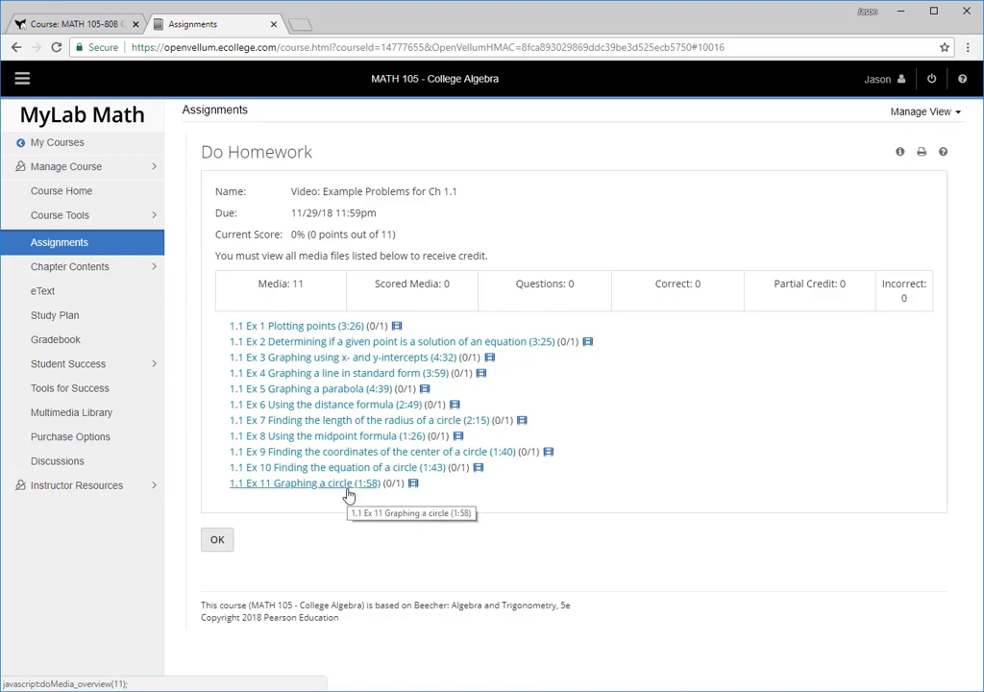
click(217, 544)
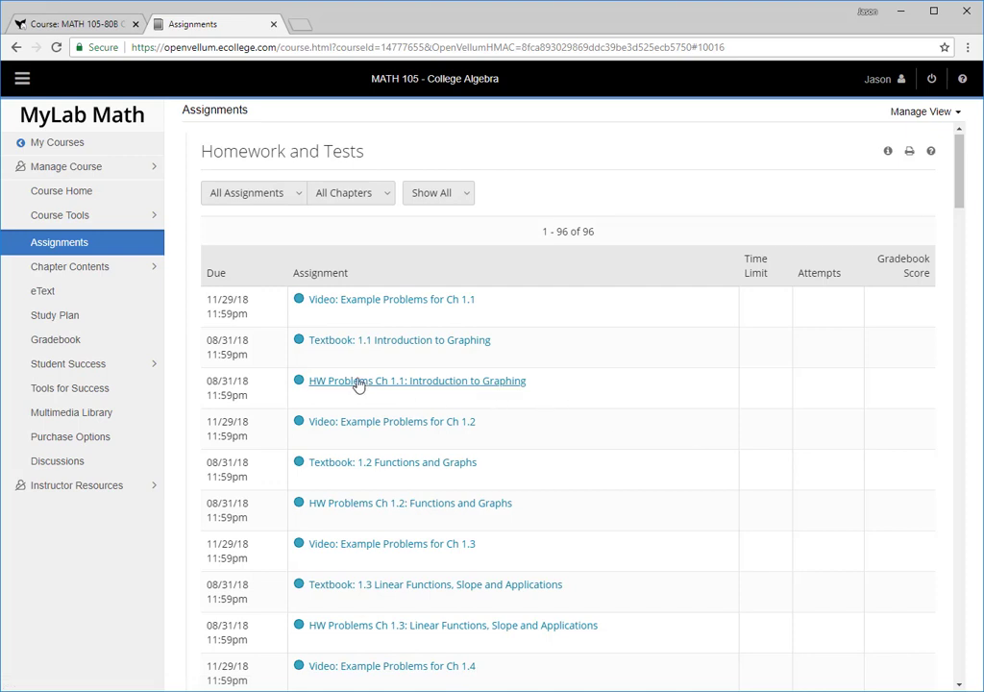
Open Question 1 of "HW Problems Ch 1.1: Introduction to Graphing", widen and reposition its window, and activate the answer box for point A
click(445, 383)
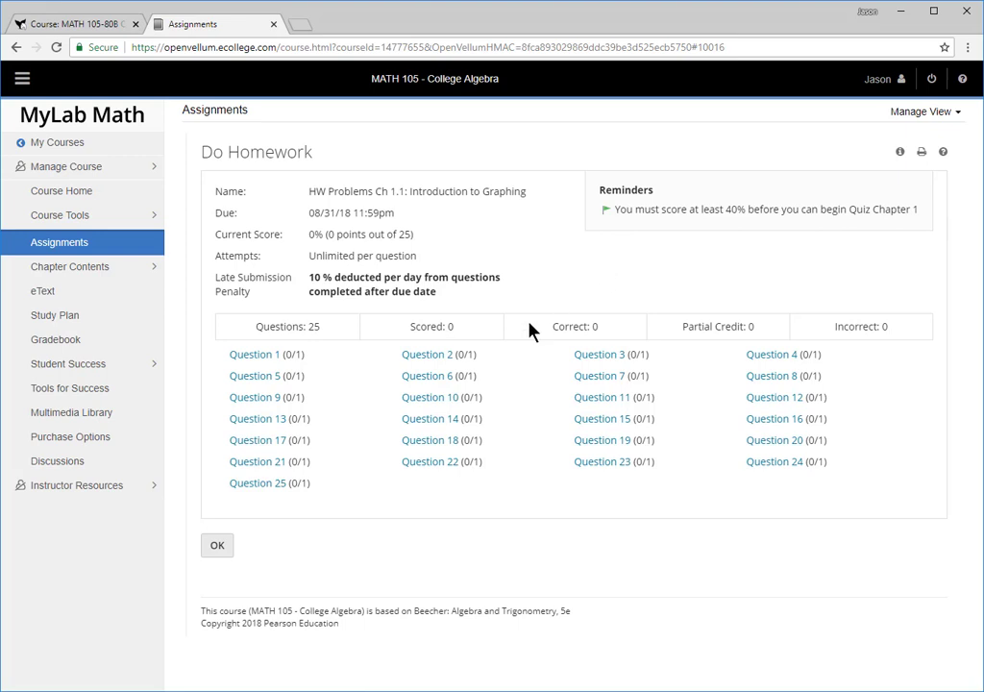
click(246, 357)
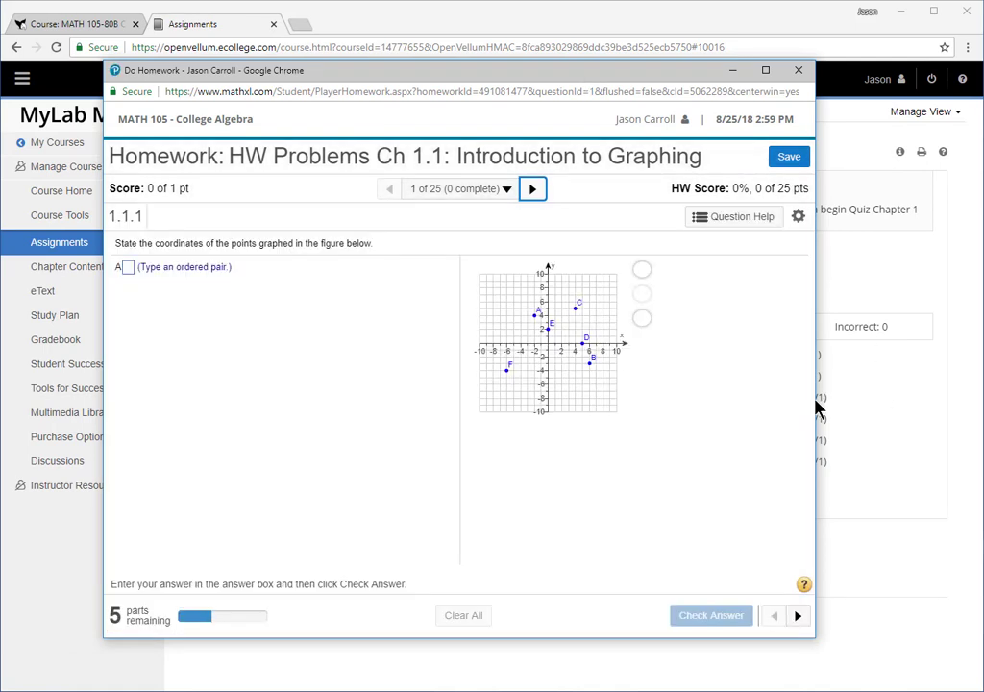
drag(815, 398, 925, 393)
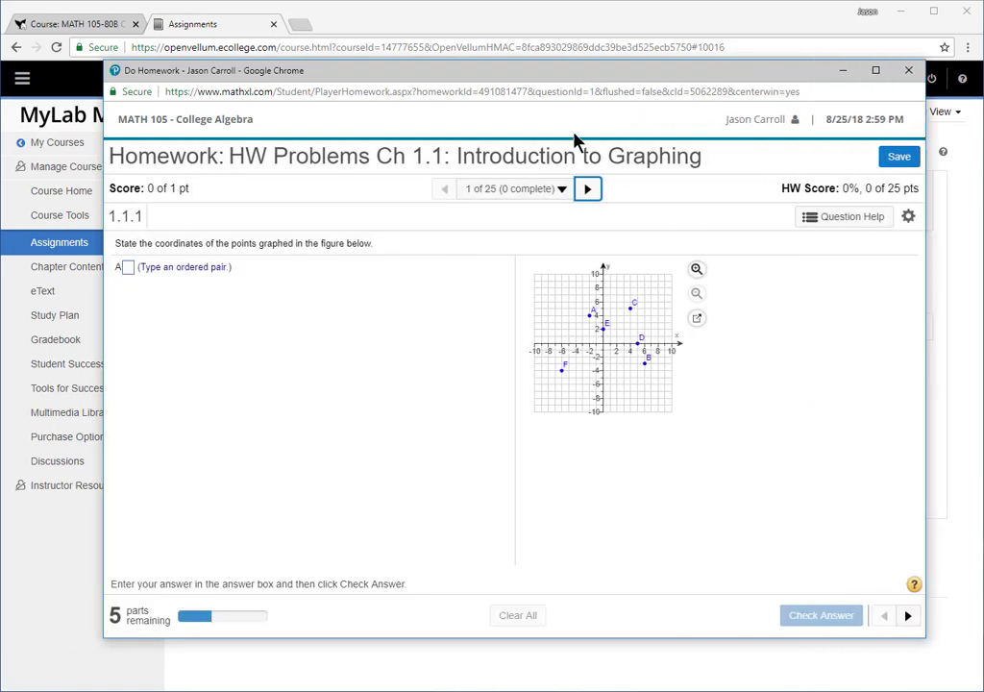
drag(506, 80, 501, 104)
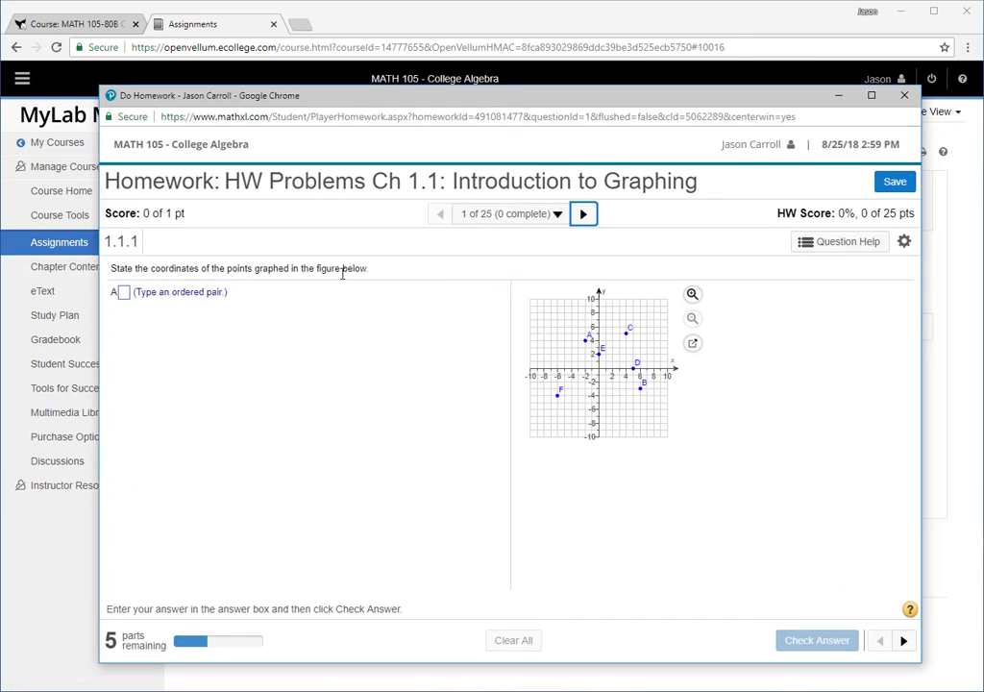
click(125, 296)
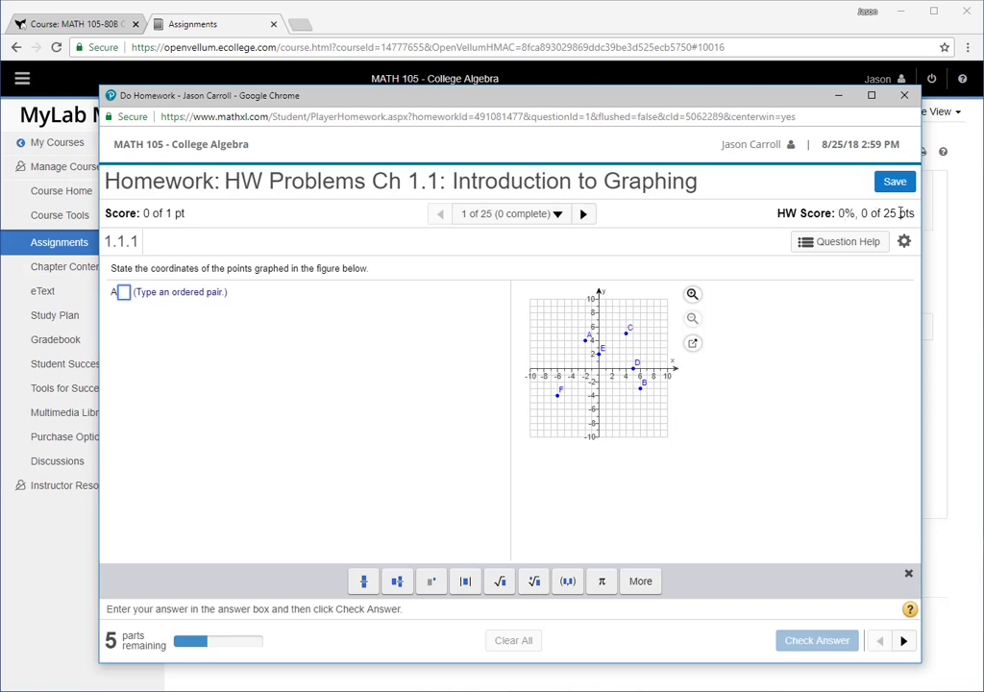
Switch to Question 18 of the homework and submit 16 as the distance between the two points, dismissing the feedback
click(557, 216)
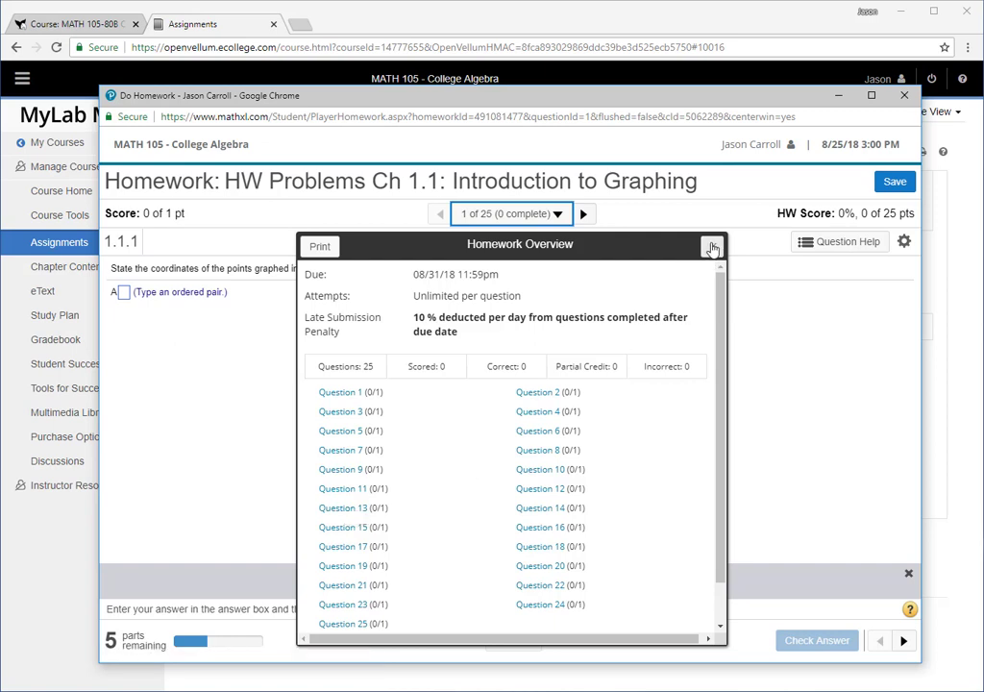
click(531, 547)
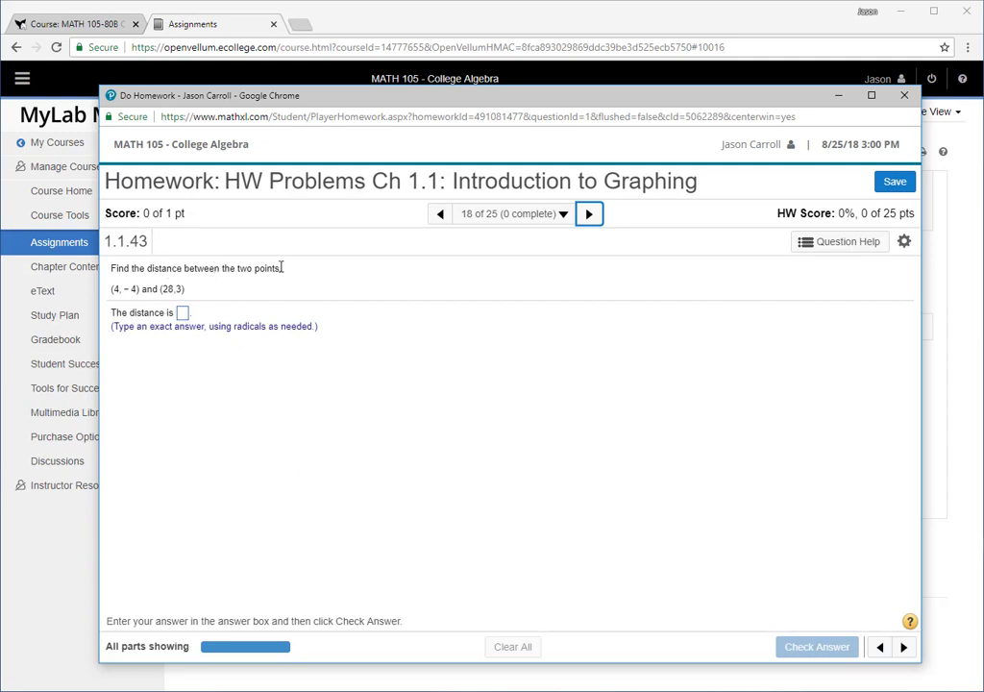
click(183, 314)
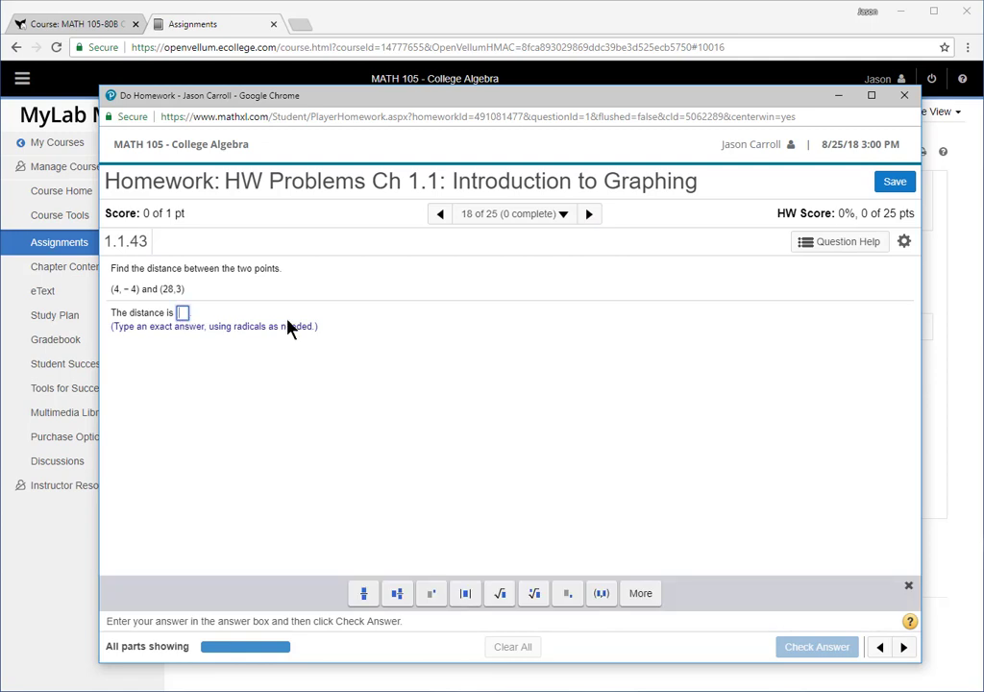
text(16)
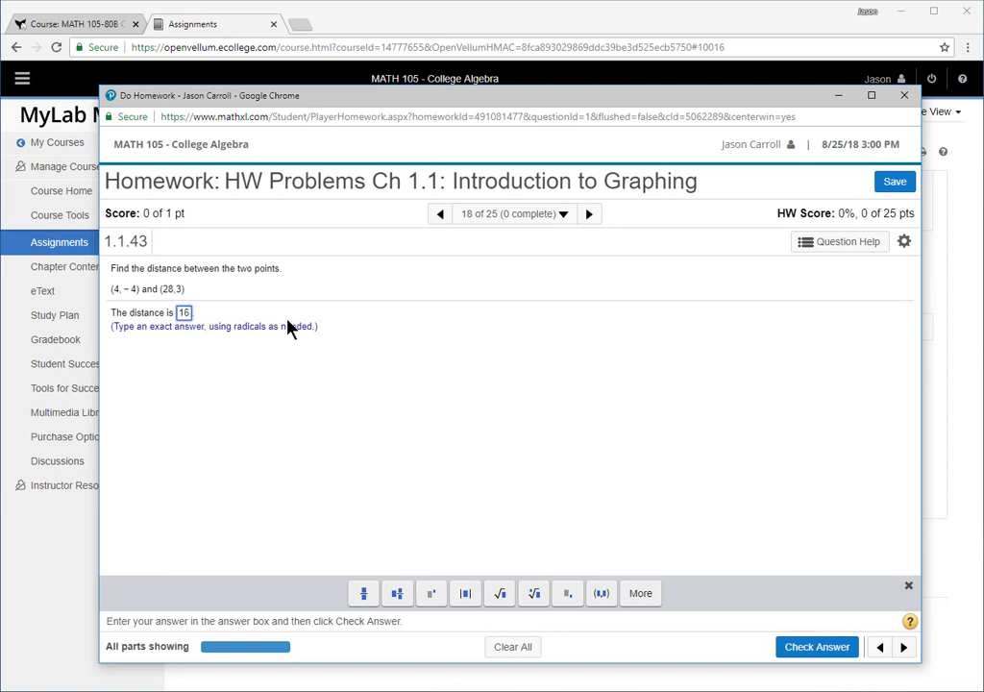
key(Return)
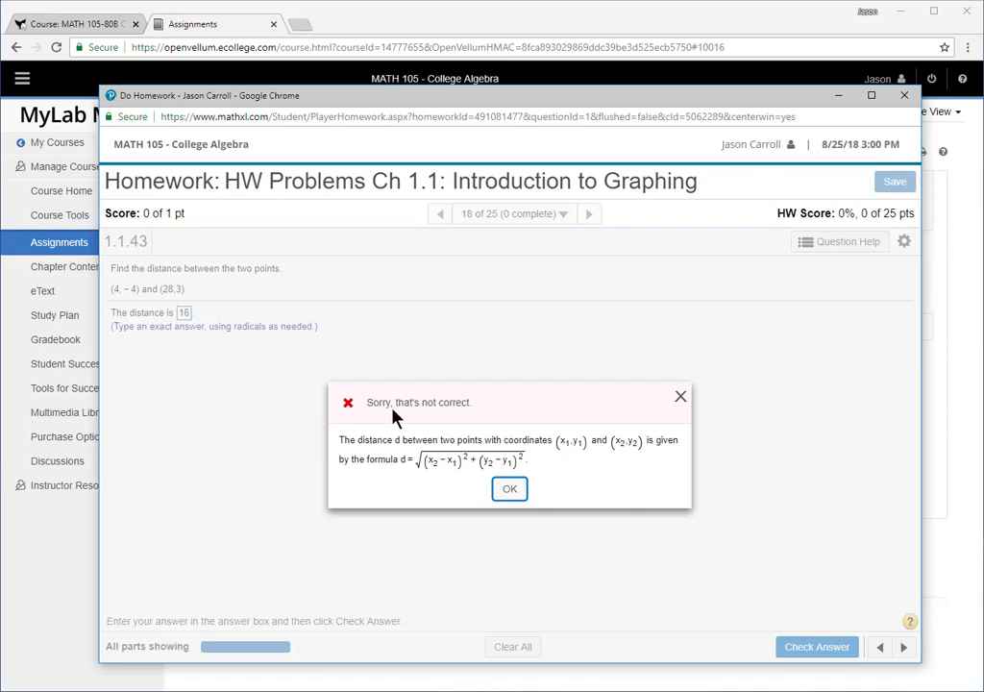
click(509, 492)
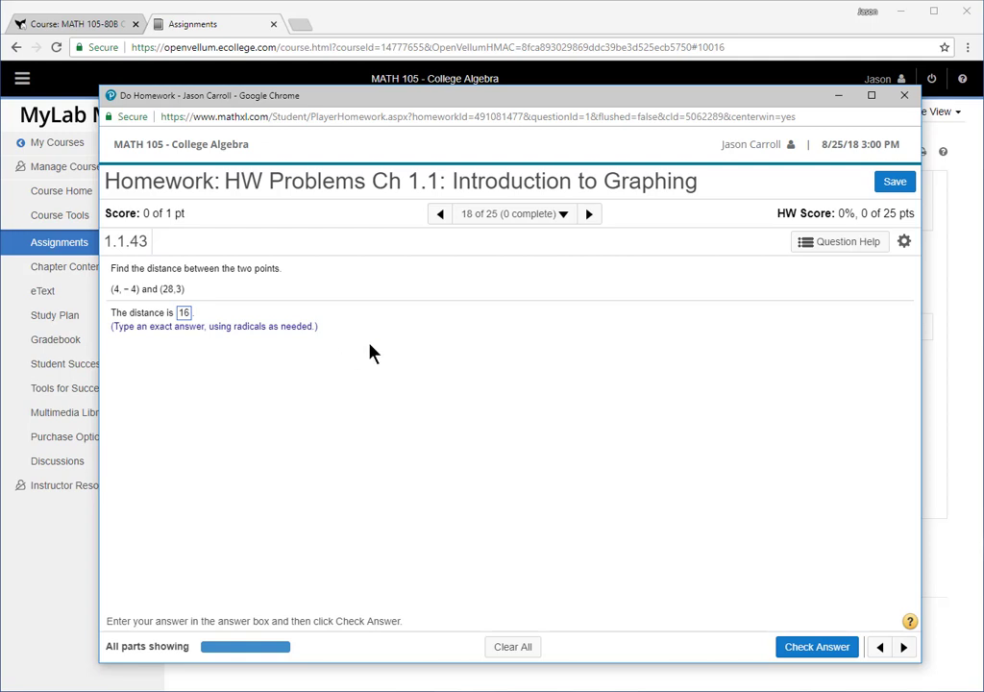
Go through the Help Me Solve This explanation for Question 18 up to its final answer box and close it
click(863, 248)
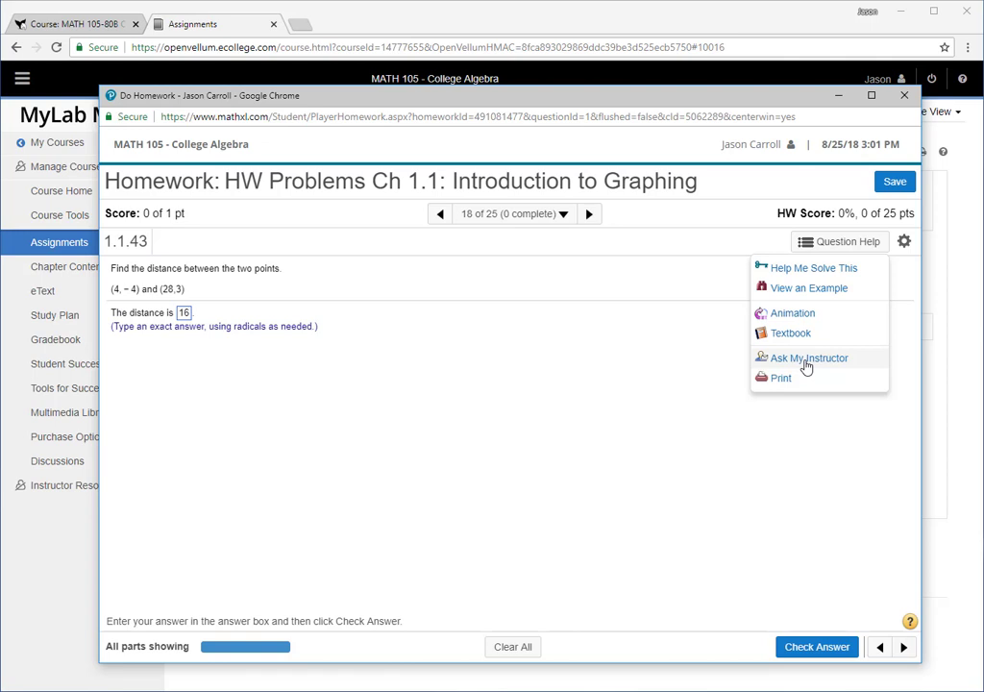
click(816, 272)
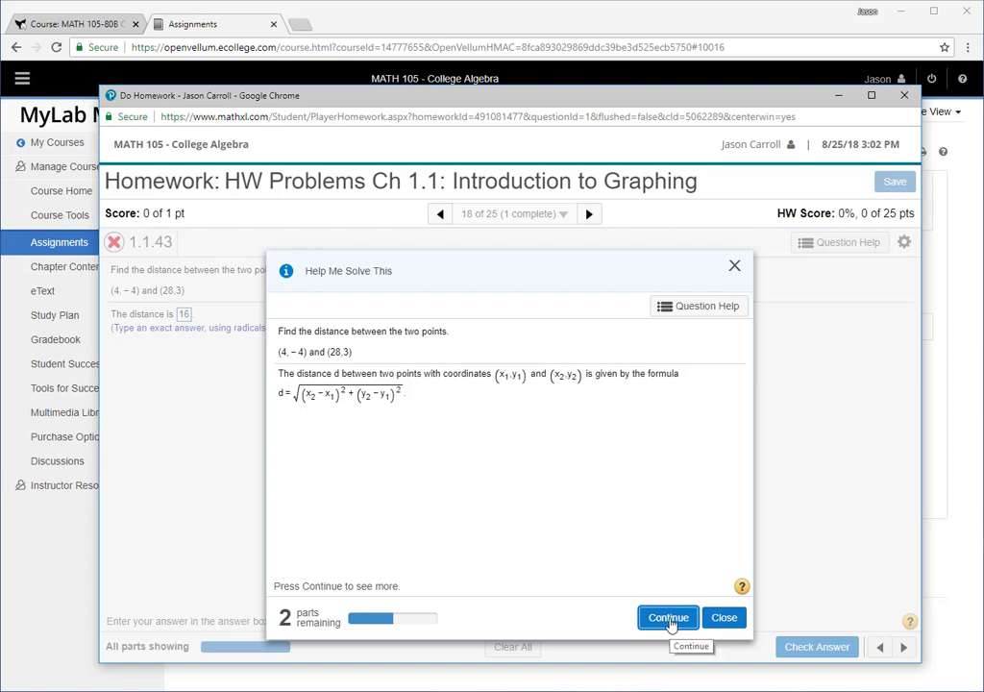
click(672, 619)
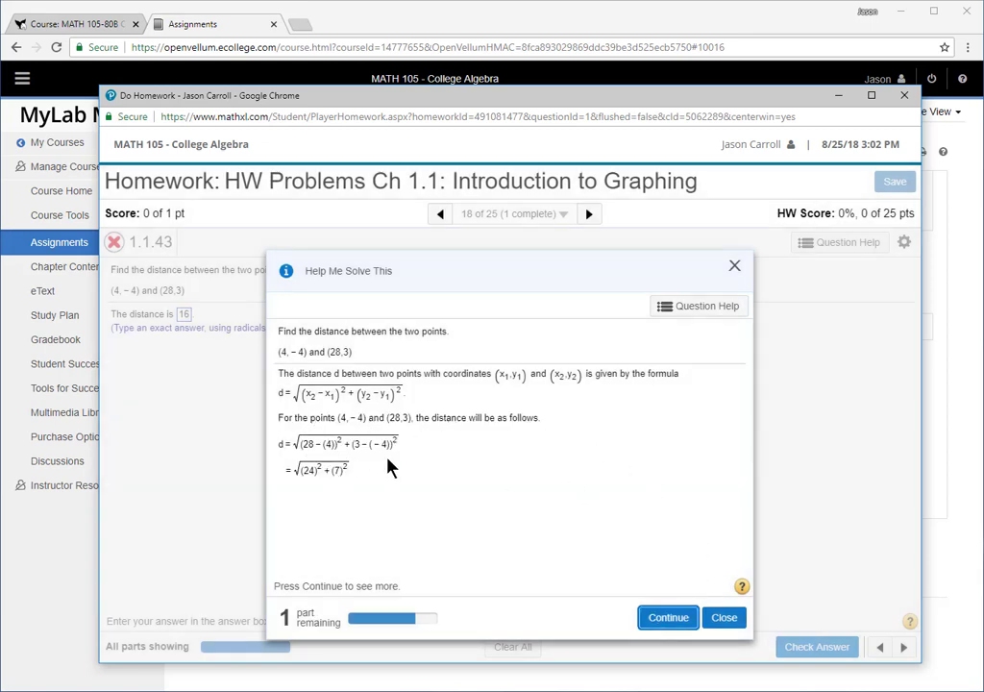
click(670, 618)
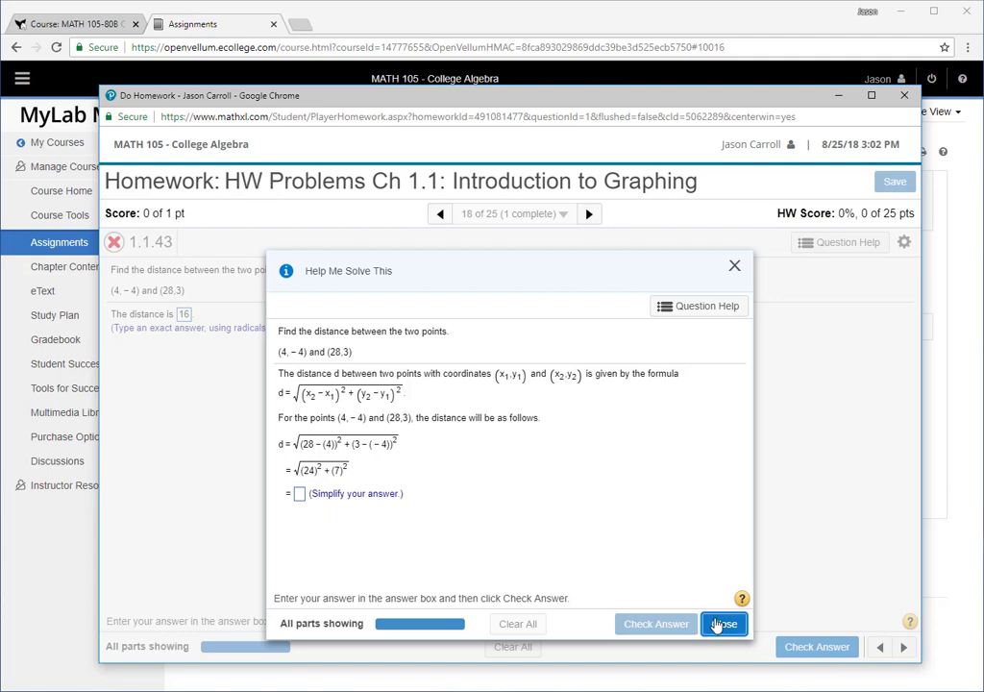
click(725, 624)
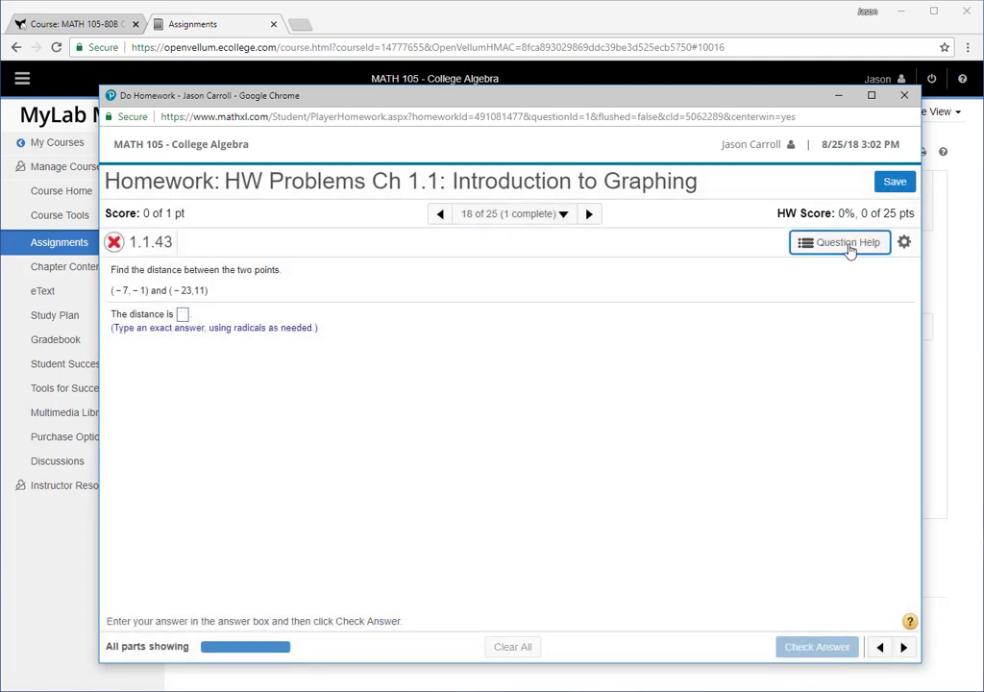
View an example for Question 18 and leave the homework window without saving
click(846, 244)
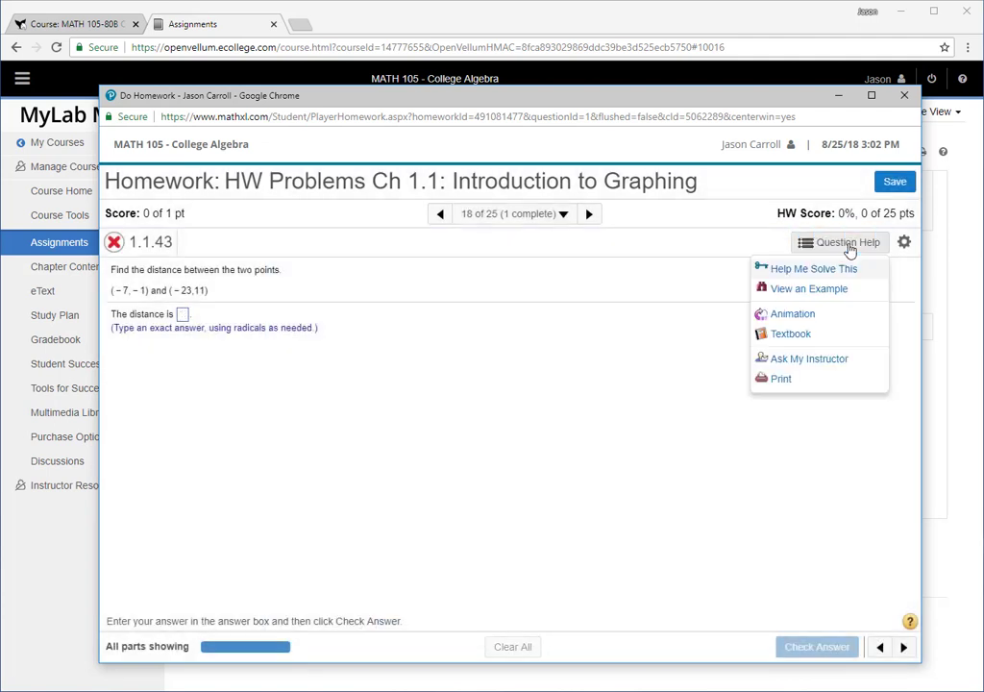
click(825, 297)
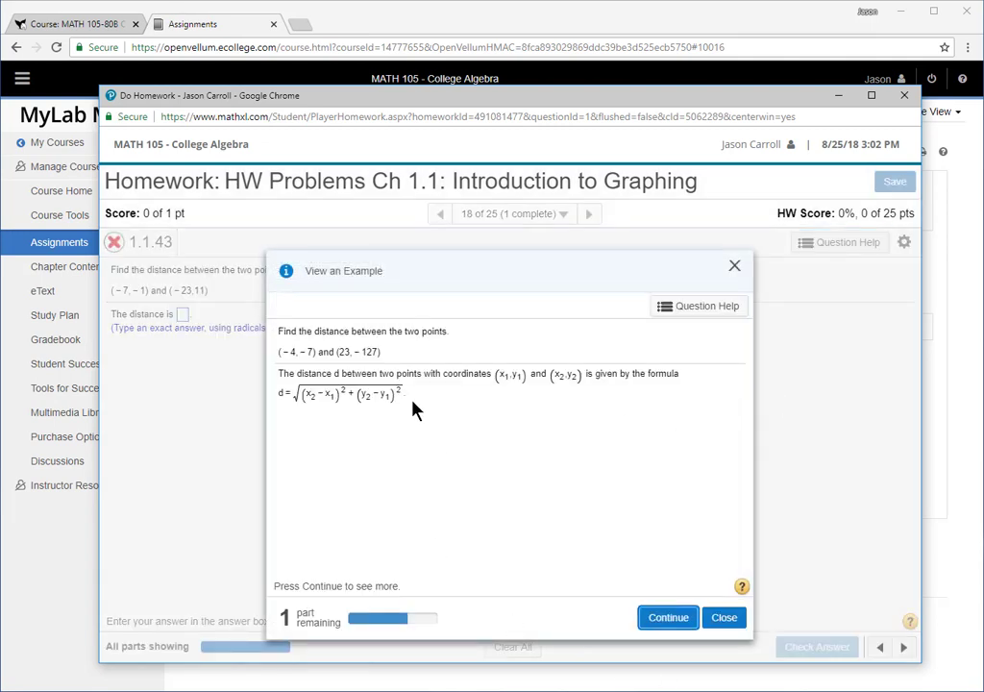
click(737, 268)
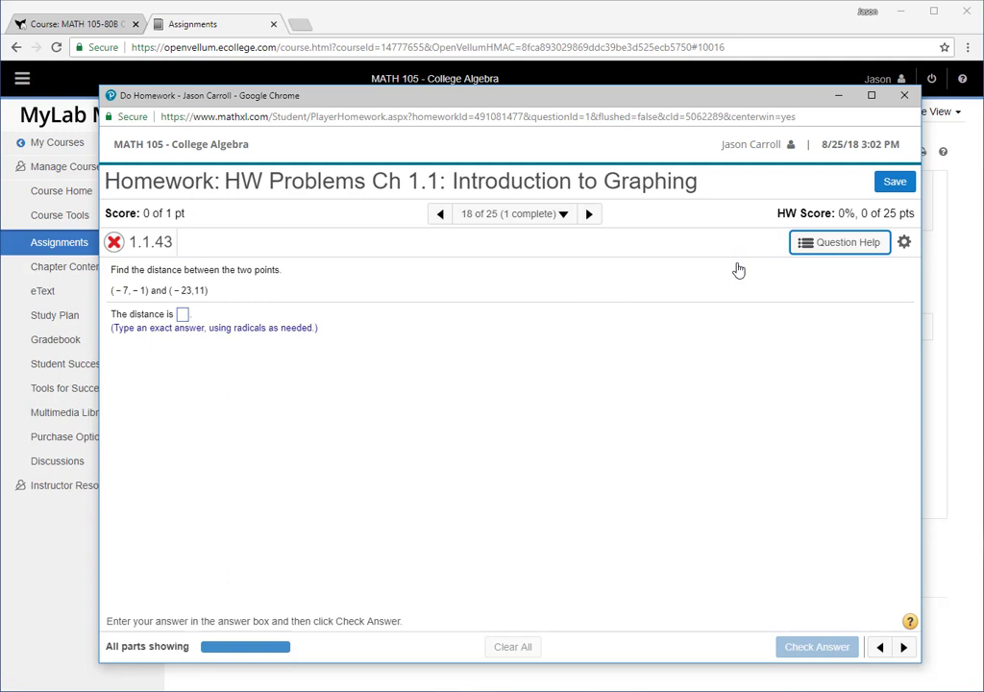
click(903, 97)
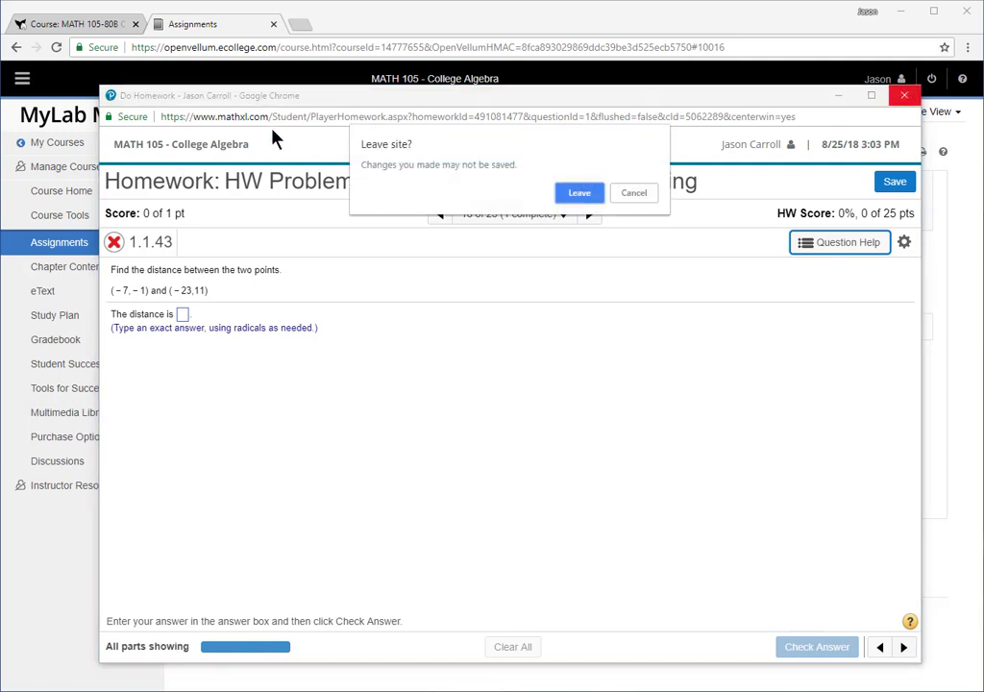
click(580, 195)
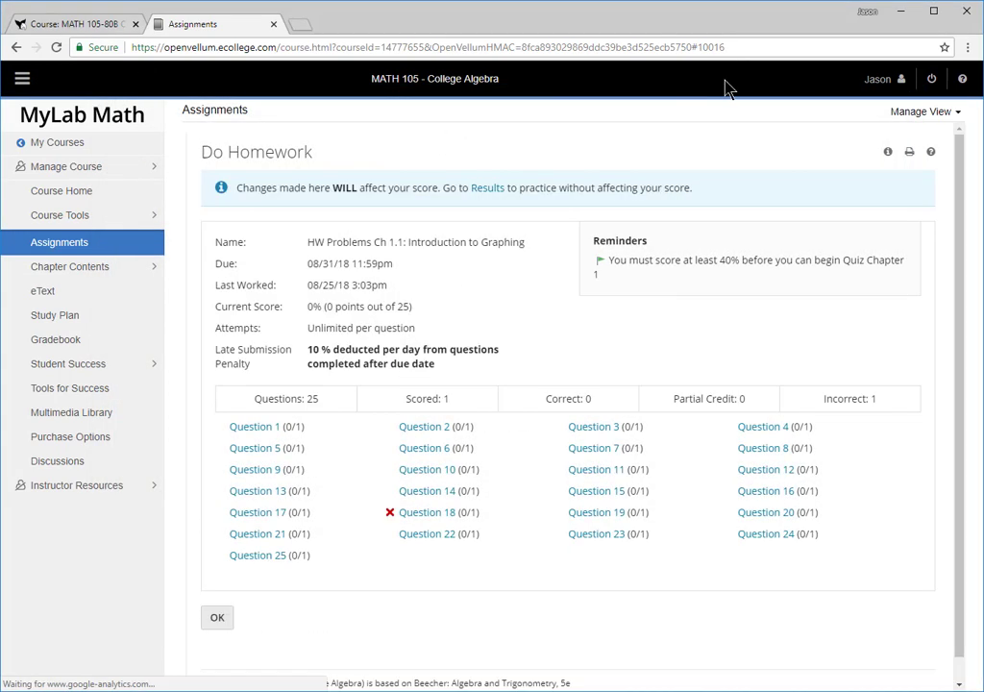
Switch to the MyCampus course page and look through the Chapter 1 and Chapter 2 videos covering concepts and example problems
click(104, 25)
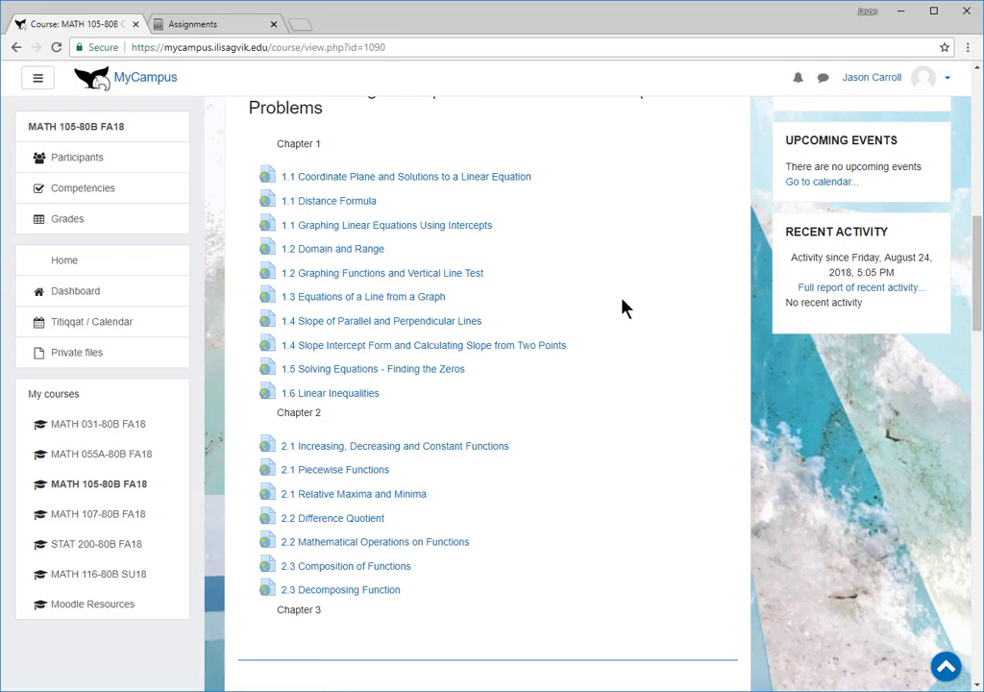
scroll(617, 307, up, 2)
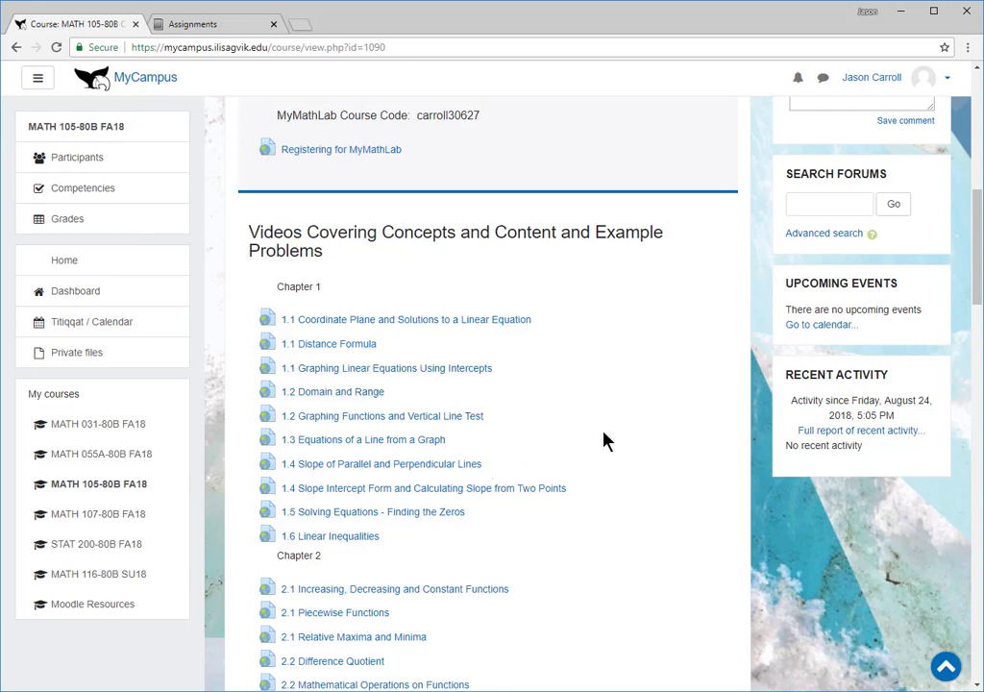
scroll(603, 440, down, 3)
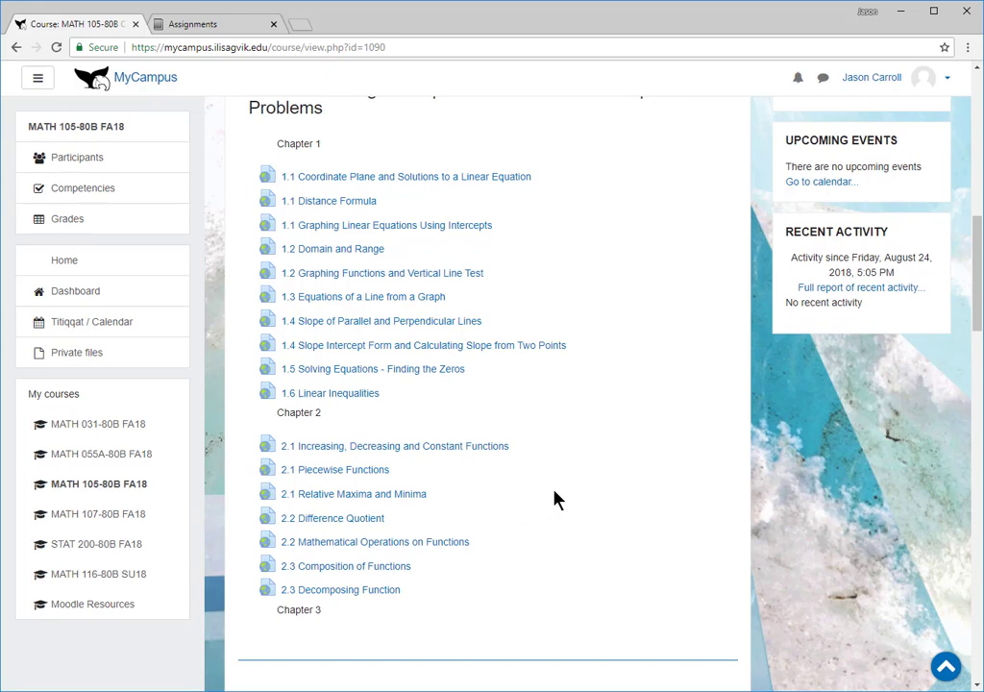
scroll(482, 541, down, 1)
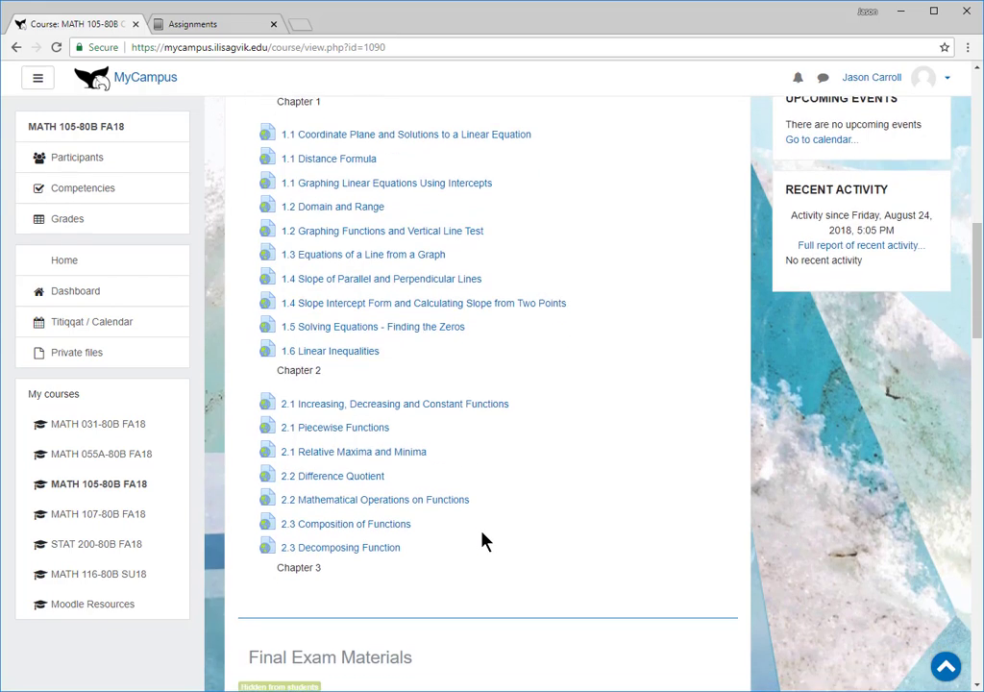
scroll(589, 488, up, 3)
scroll(593, 486, up, 2)
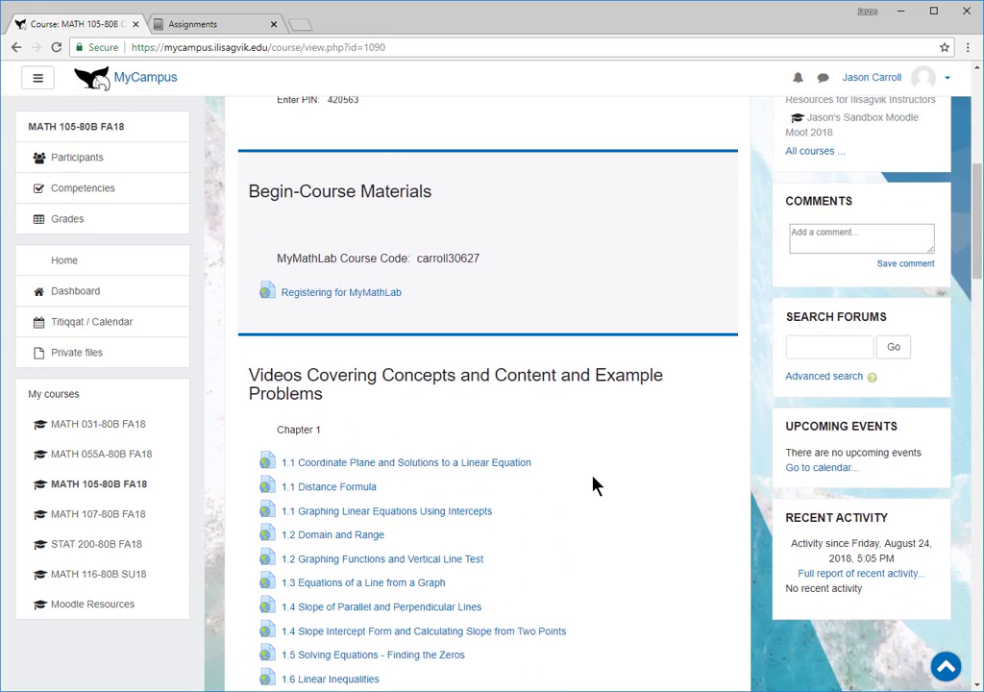
scroll(560, 567, down, 3)
scroll(560, 568, down, 1)
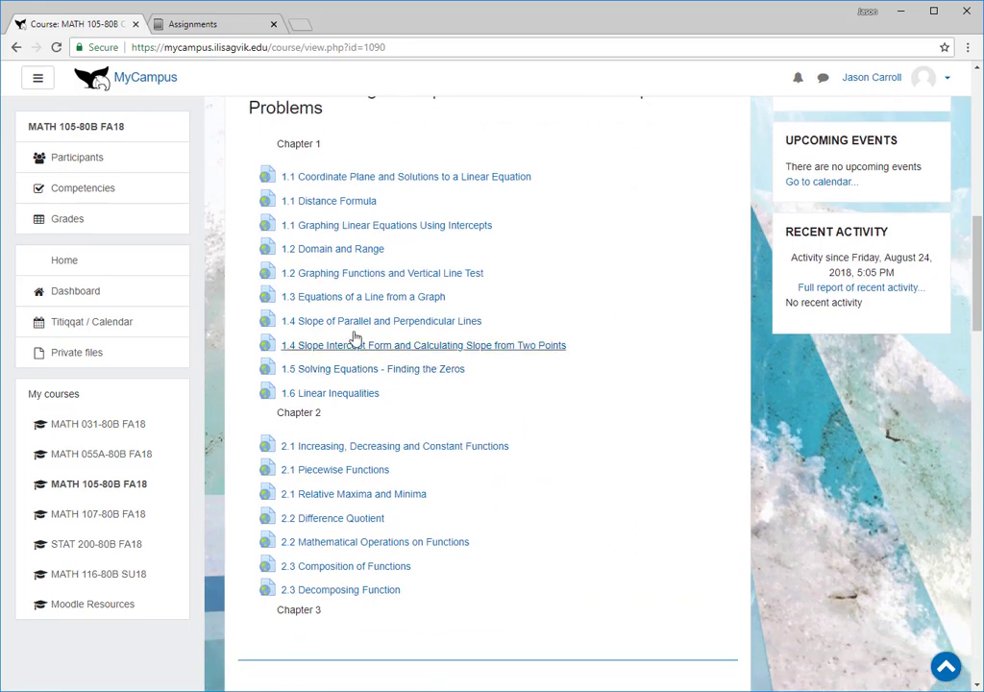